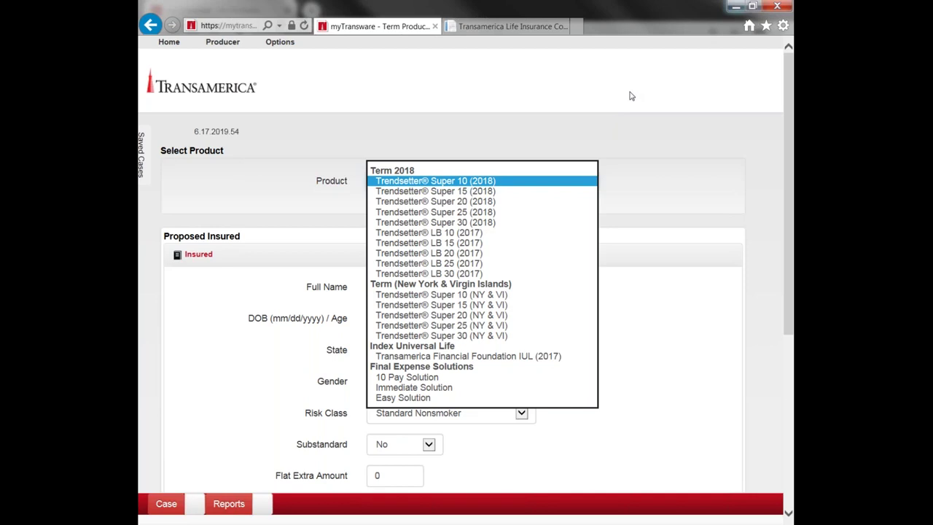
Open the tatransact.com website in a new browser tab
click(631, 128)
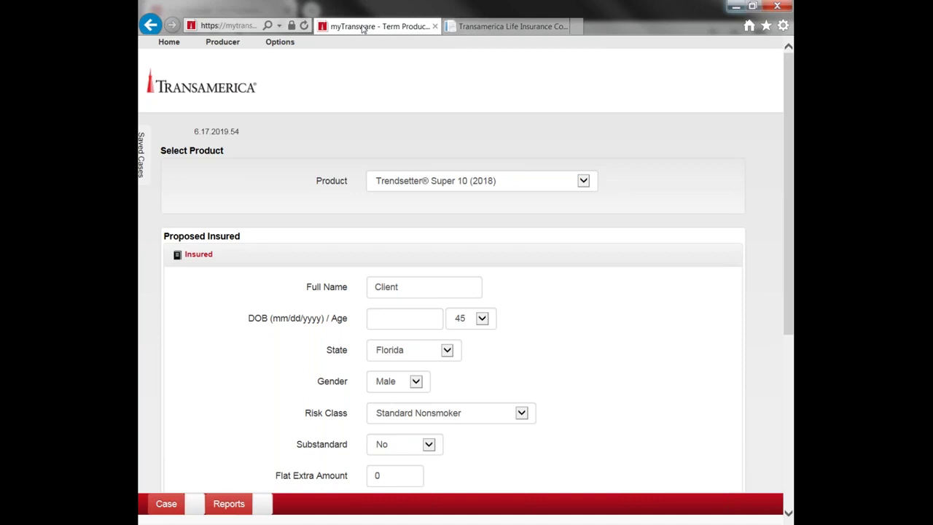
click(577, 26)
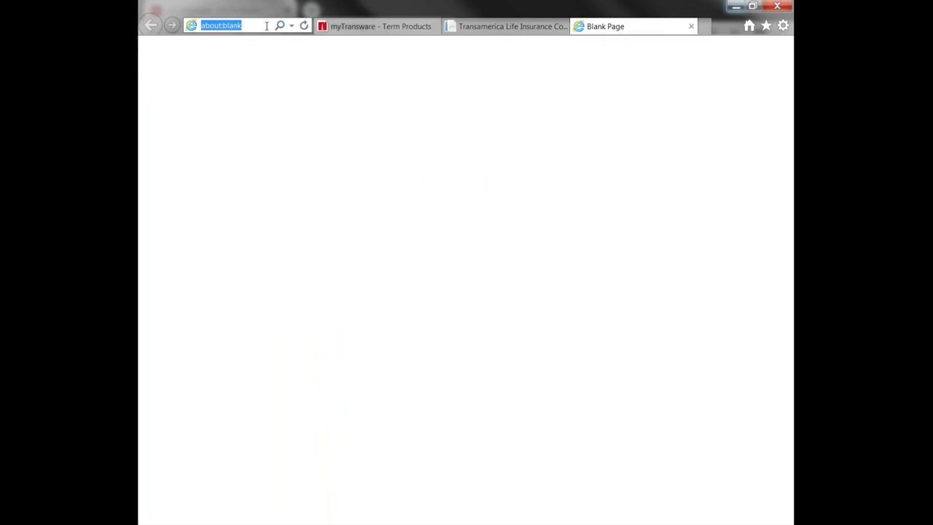
text(tatras)
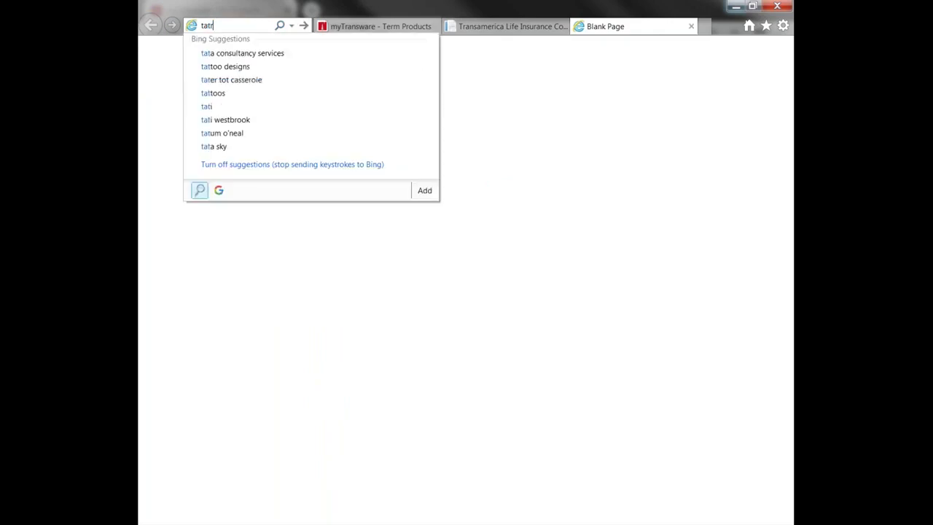
key(BackSpace)
text(nsact)
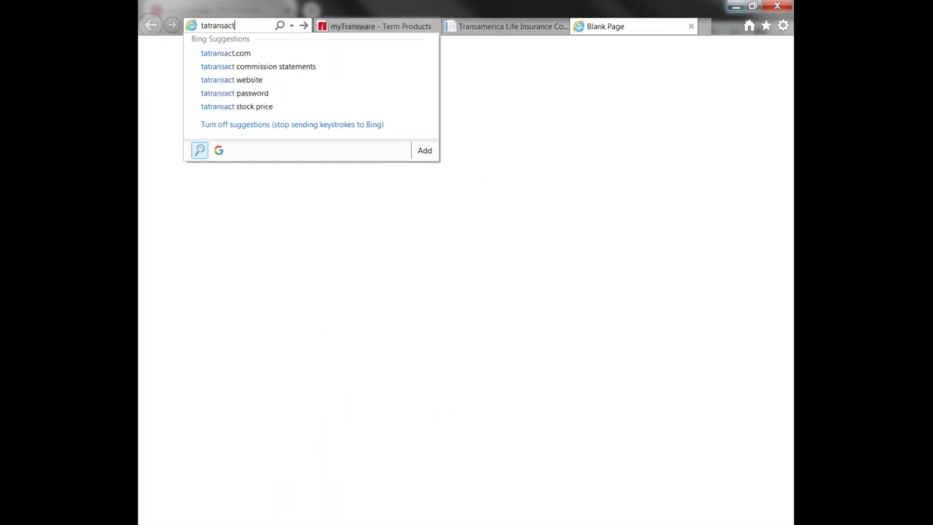
text(.com)
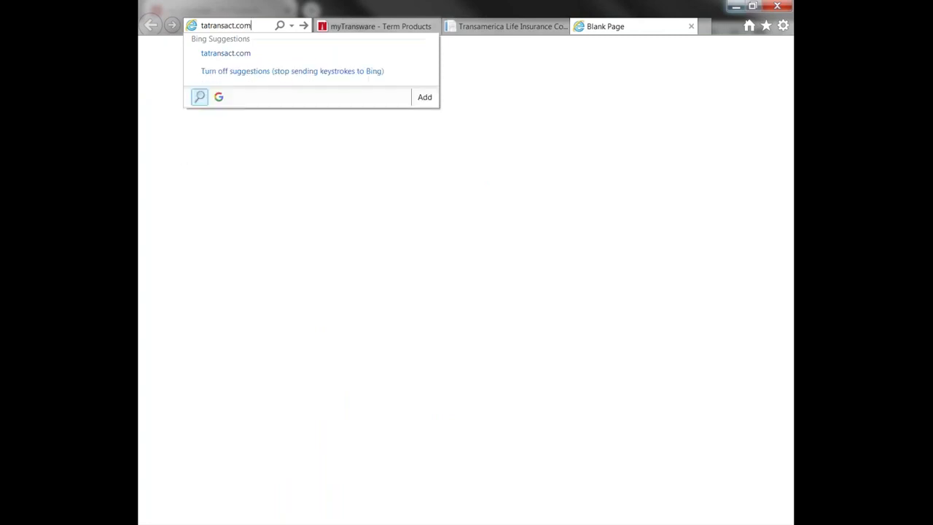
key(Return)
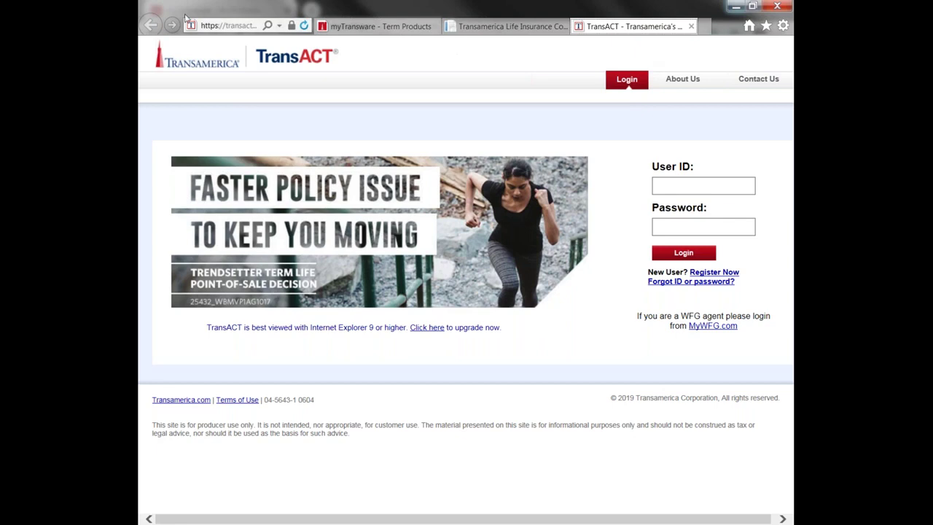
Search the web for "taagentnetinfo/producers login" and open the TAANI agent login page
click(233, 26)
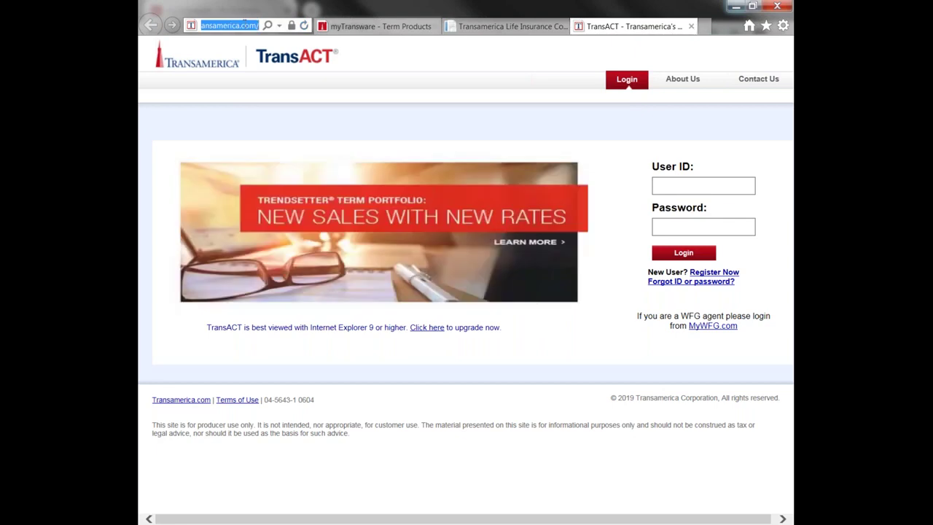
text(taagentnet)
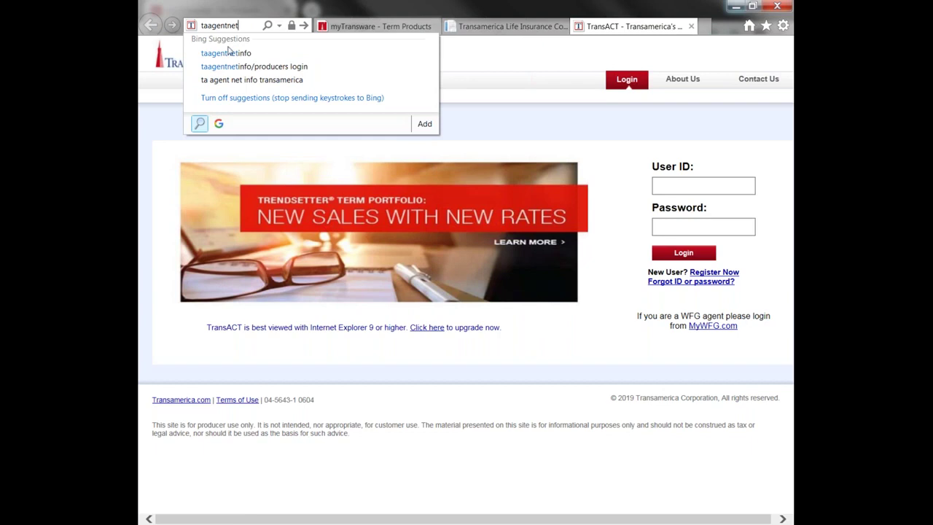
click(224, 68)
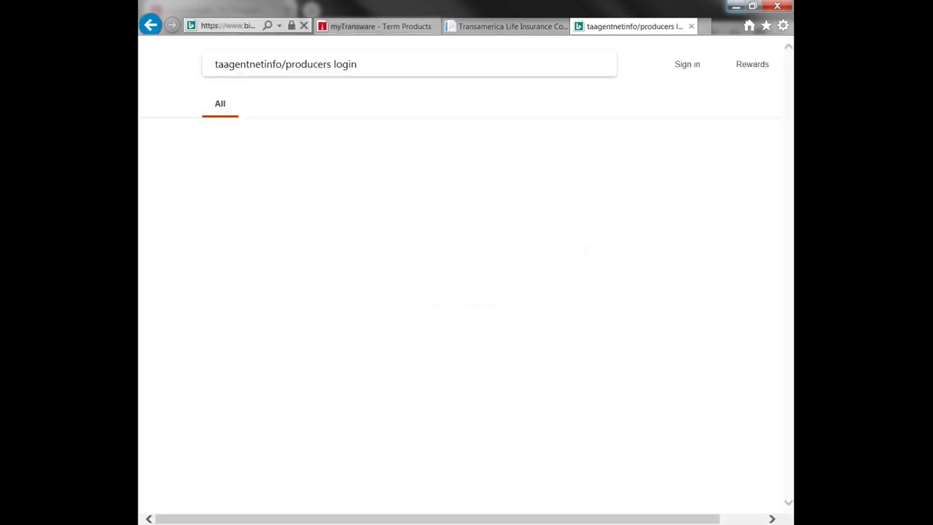
click(250, 161)
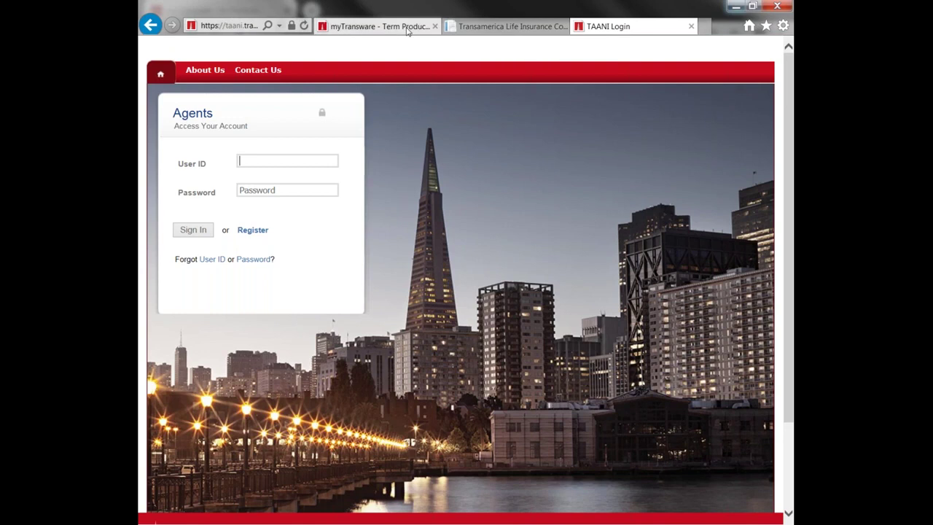
Return to the myTransware page, change the product to Immediate Solution without loading defaults, and hide the case panel
click(408, 28)
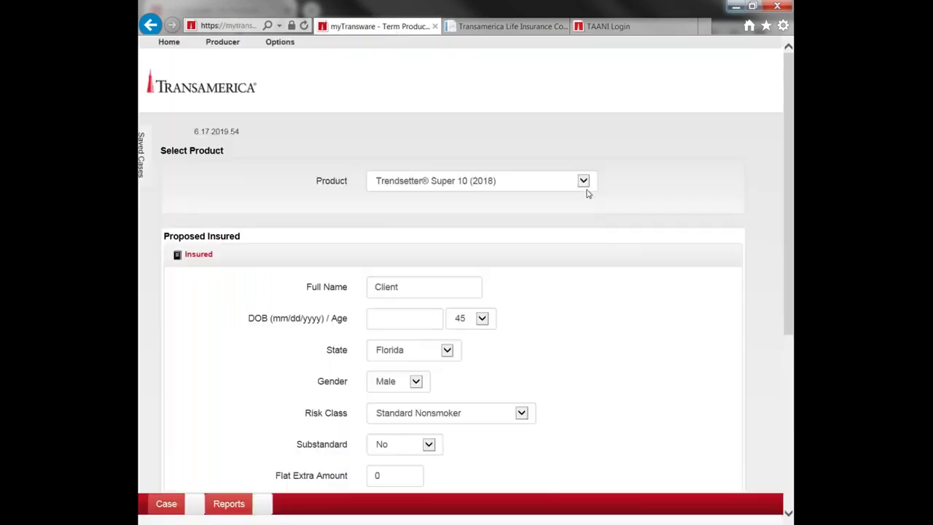
click(583, 183)
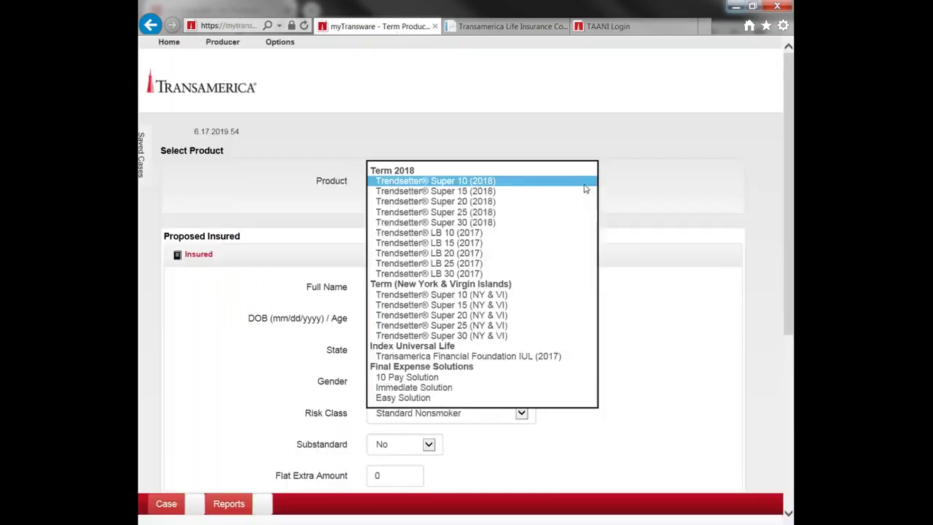
click(429, 388)
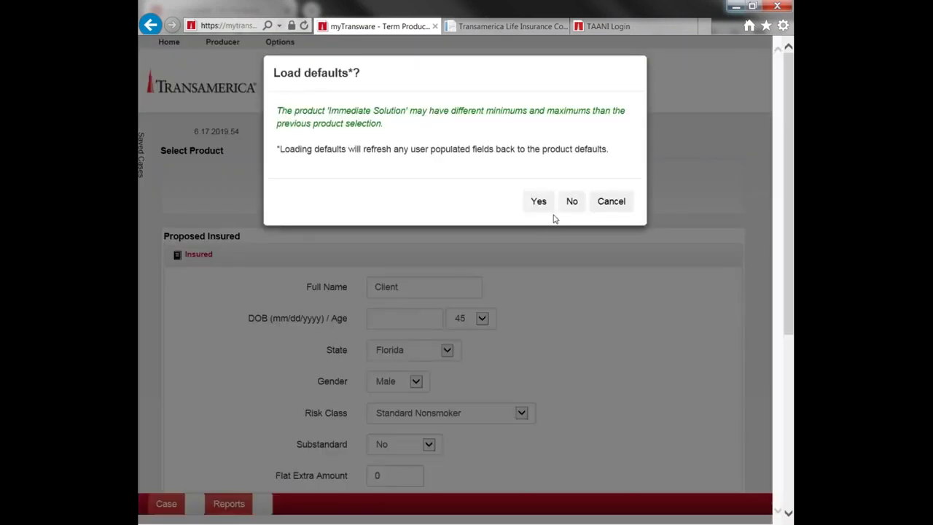
click(568, 209)
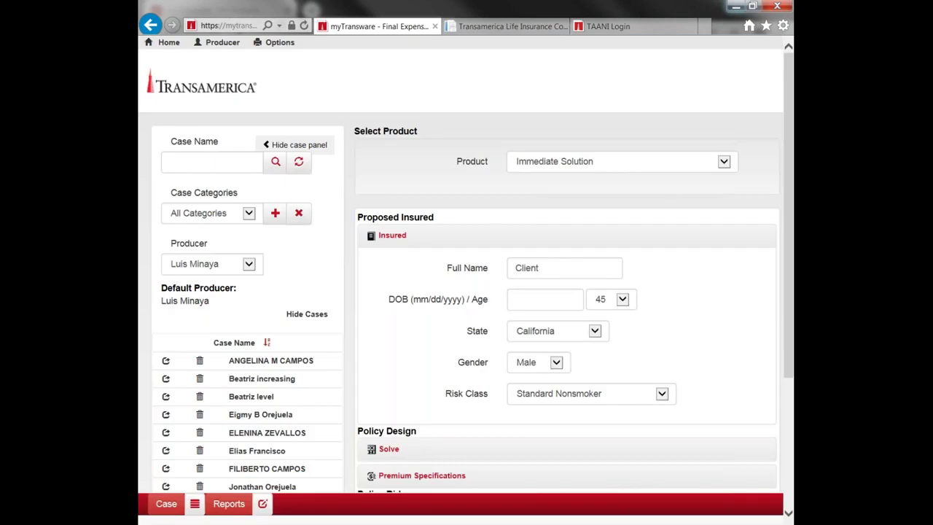
click(312, 145)
click(484, 319)
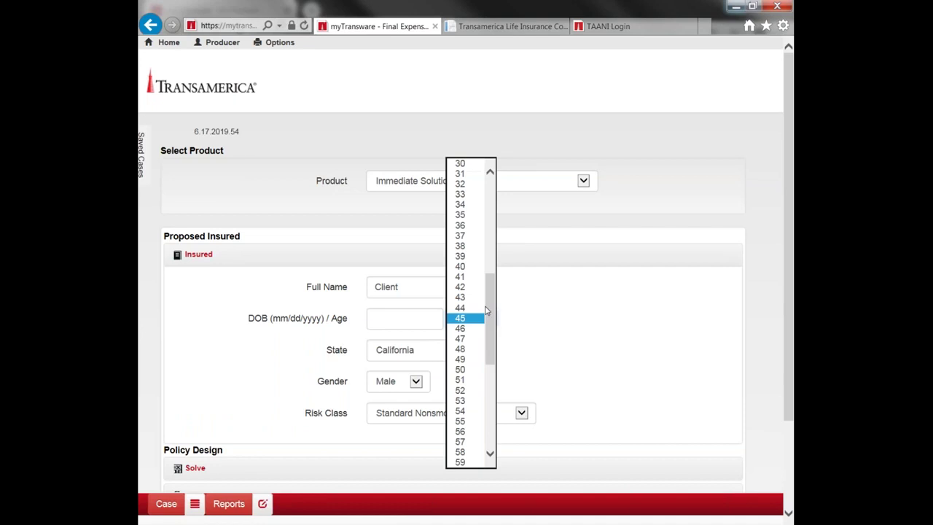
drag(492, 310, 499, 442)
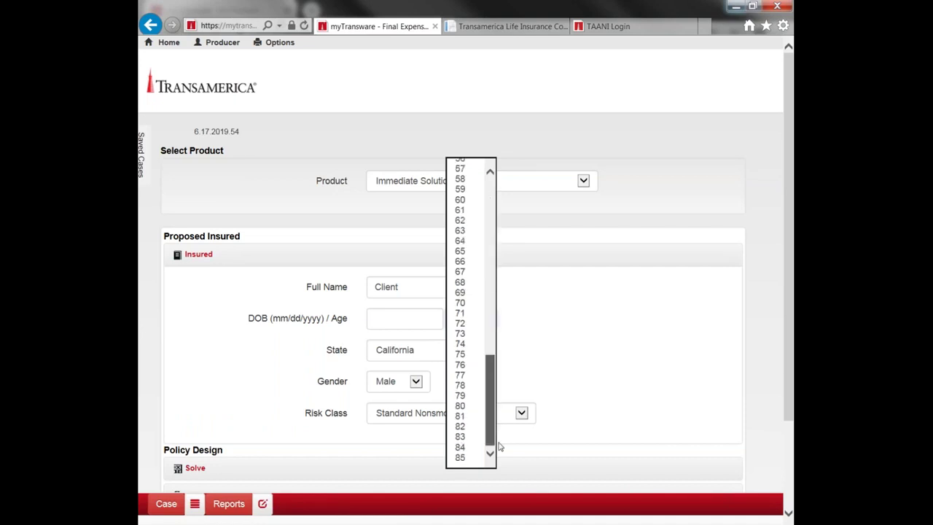
click(556, 374)
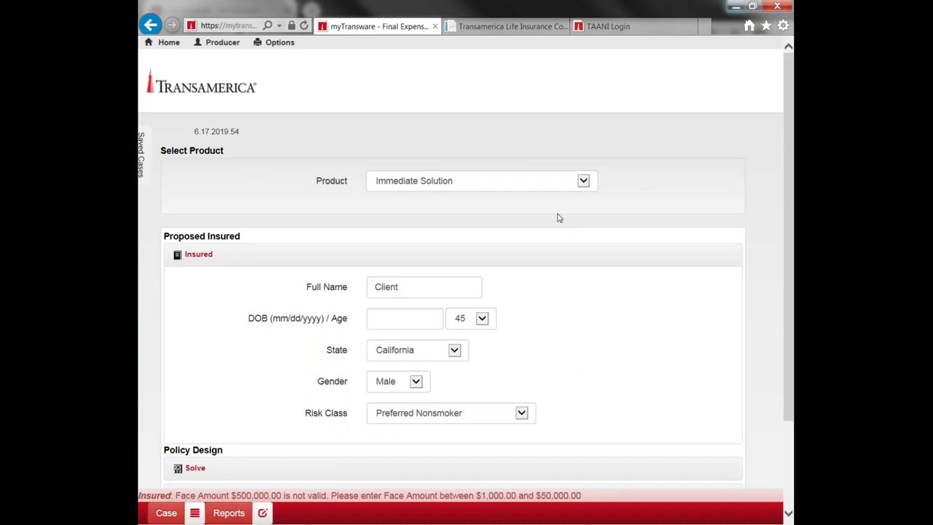
click(583, 183)
click(583, 183)
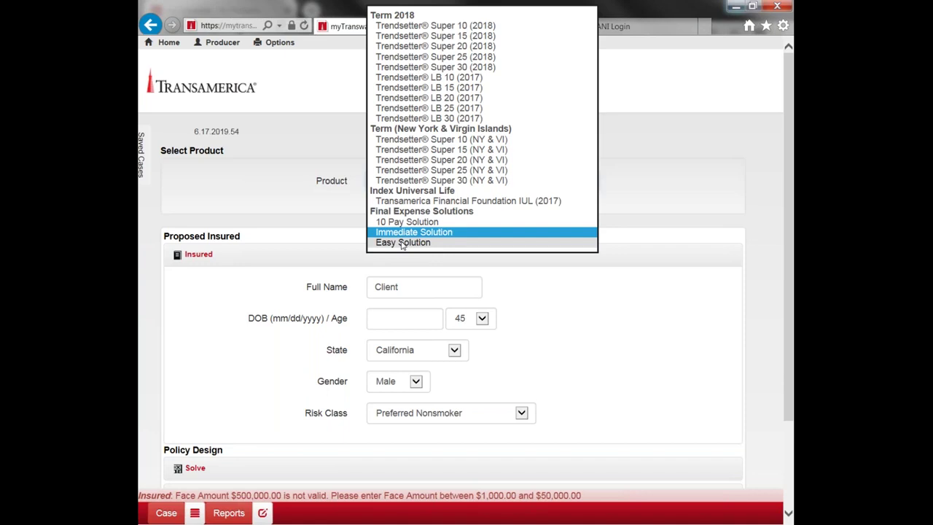
click(275, 202)
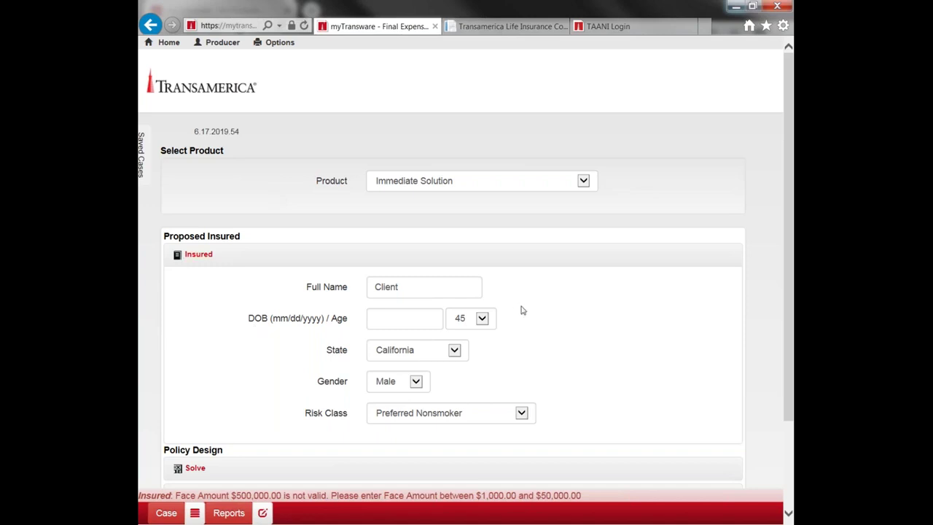
Set the proposed insured's age to 60
scroll(564, 319, down, 1)
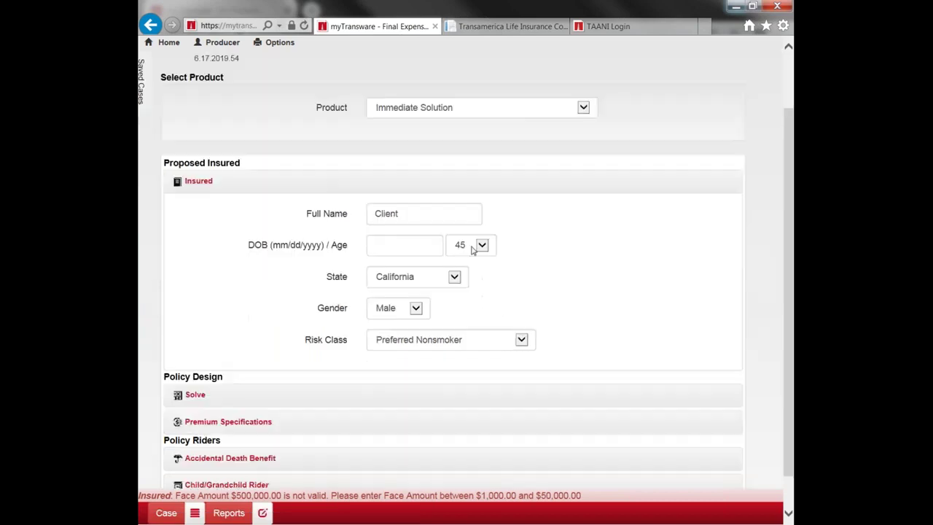
click(473, 246)
click(474, 246)
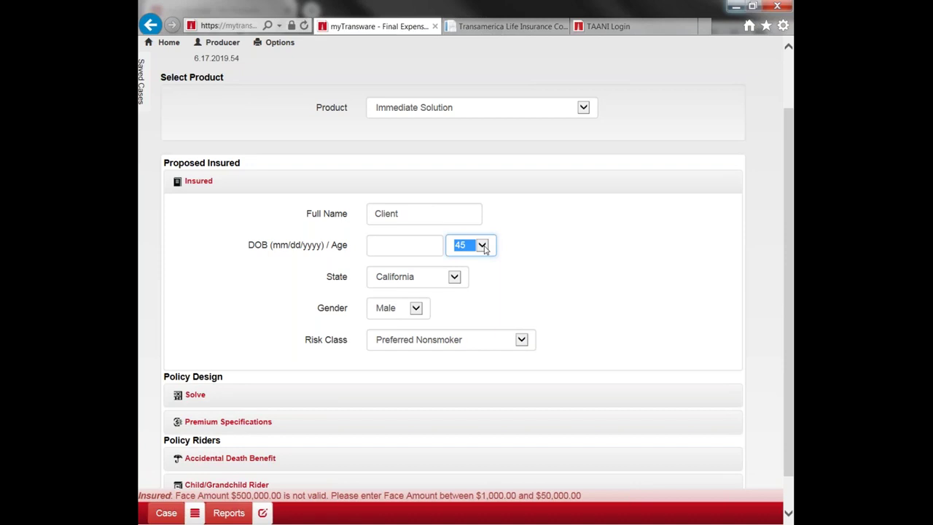
click(484, 248)
drag(491, 250, 493, 283)
click(472, 293)
Set the proposed insured's state to Florida and select Preferred Nonsmoker as the risk class
click(458, 277)
click(416, 299)
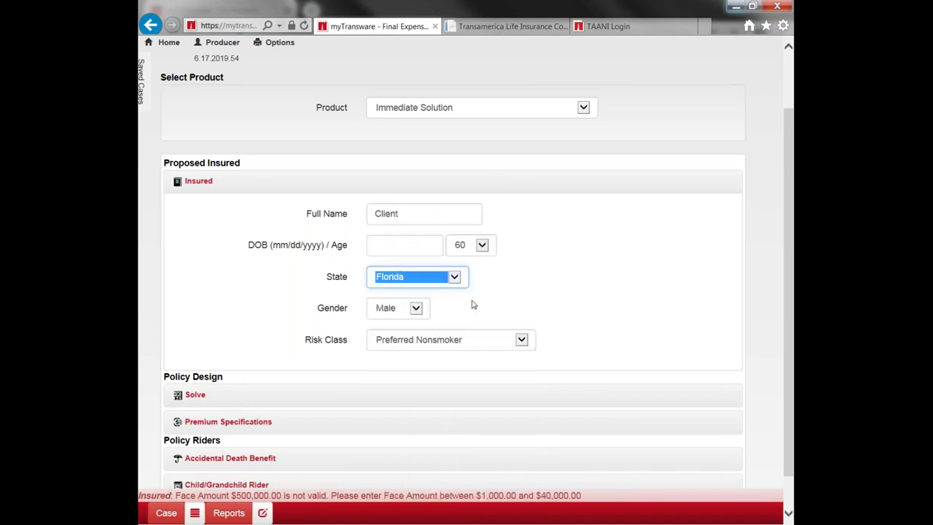
click(431, 342)
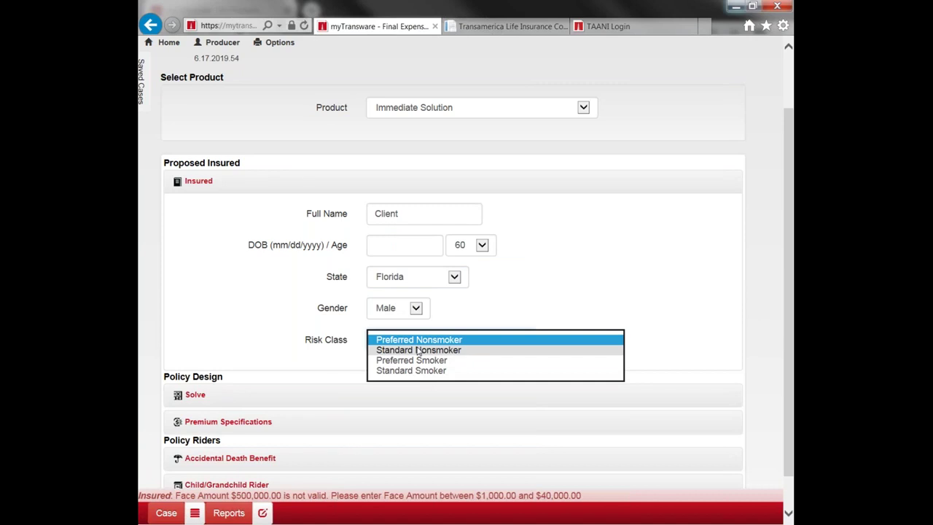
click(418, 340)
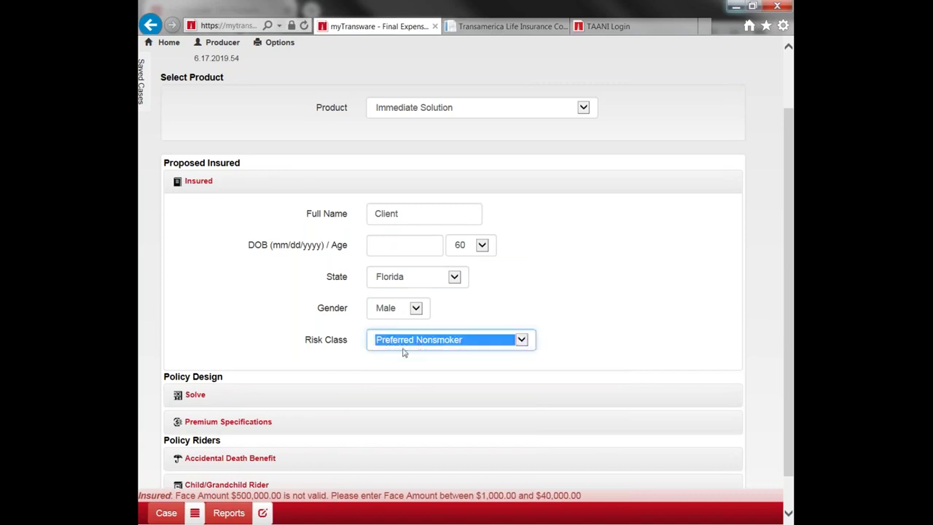
Expand the Solve section of the policy design and set the face amount to 25,000
click(195, 394)
scroll(416, 329, down, 3)
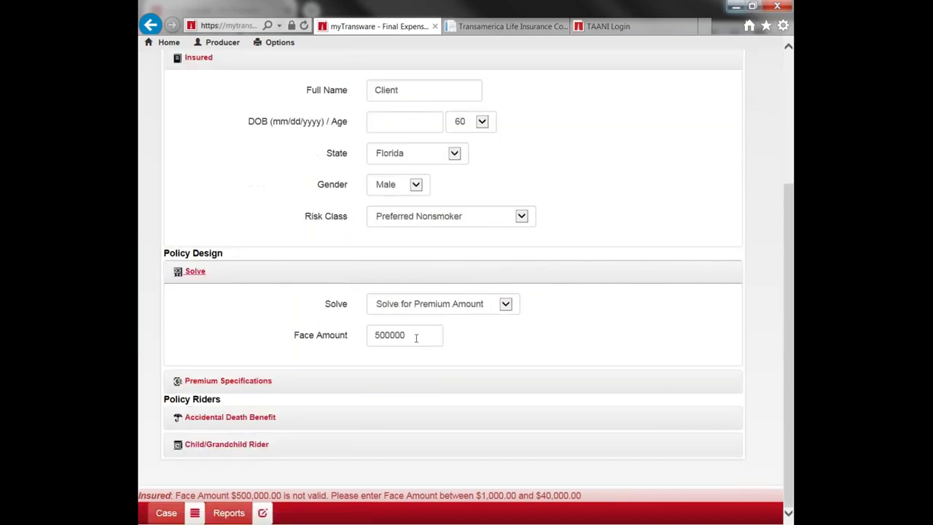
drag(417, 339, 372, 337)
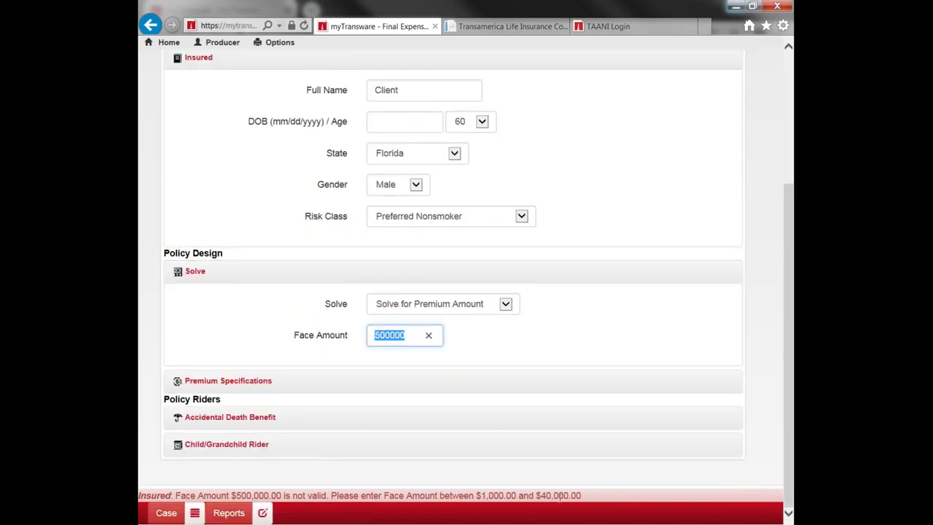
text(25000)
click(525, 331)
Expand the premium specifications and set the premium mode to Monthly PAC
click(244, 381)
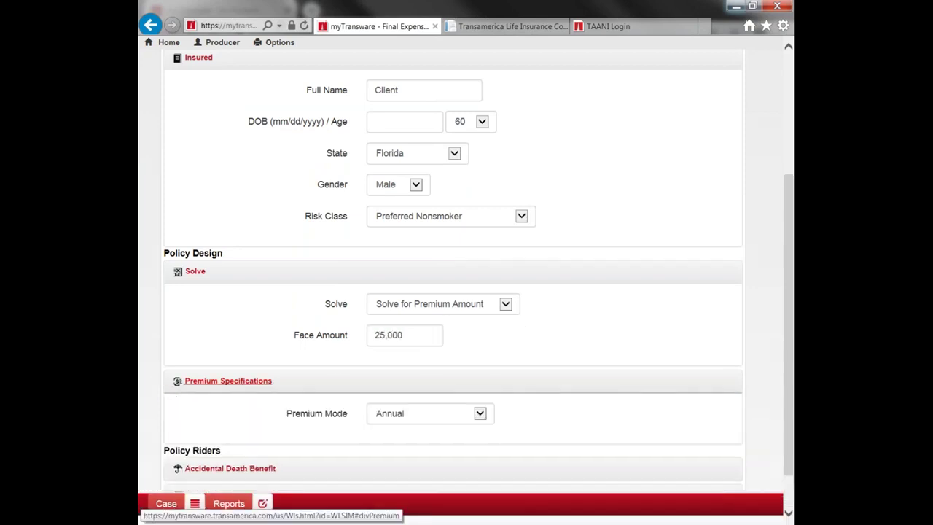
click(407, 414)
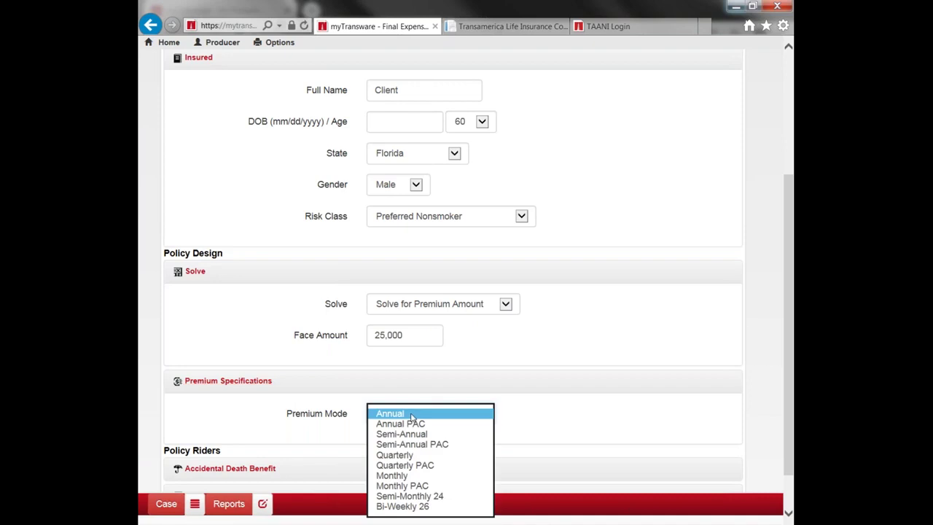
click(408, 486)
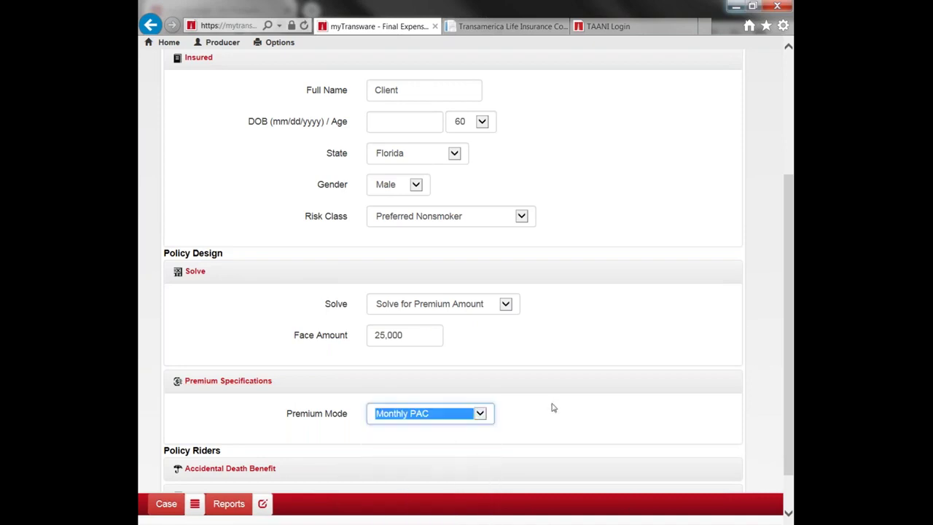
Generate the Summary report to view the policy's premium quote, and close the report window
scroll(572, 417, down, 1)
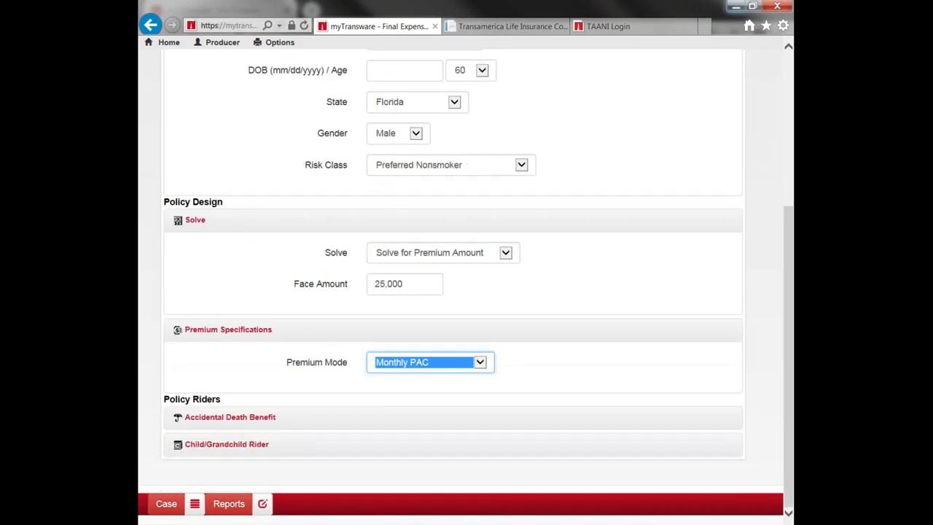
click(225, 505)
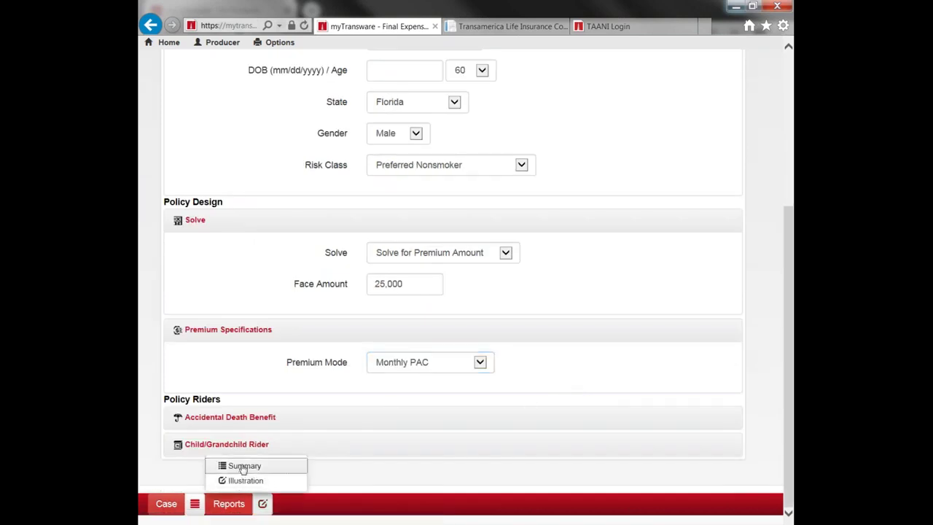
click(243, 467)
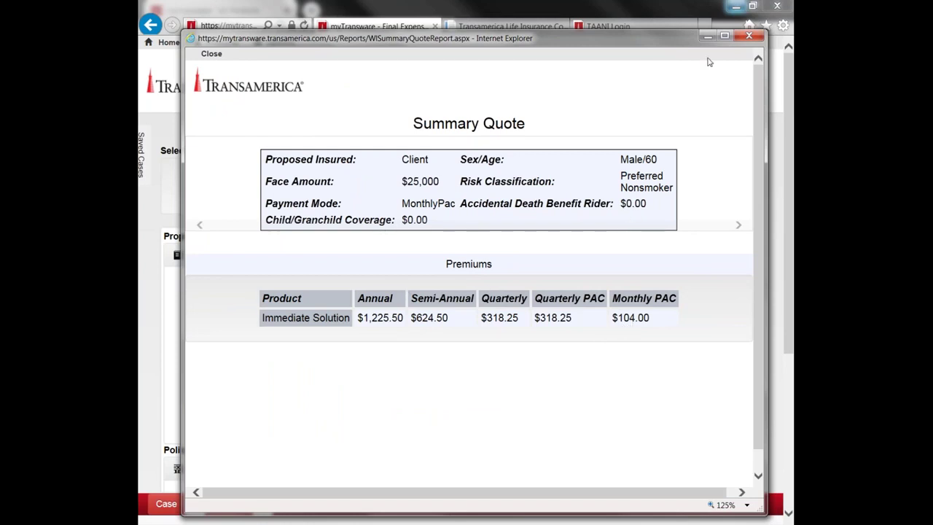
click(749, 36)
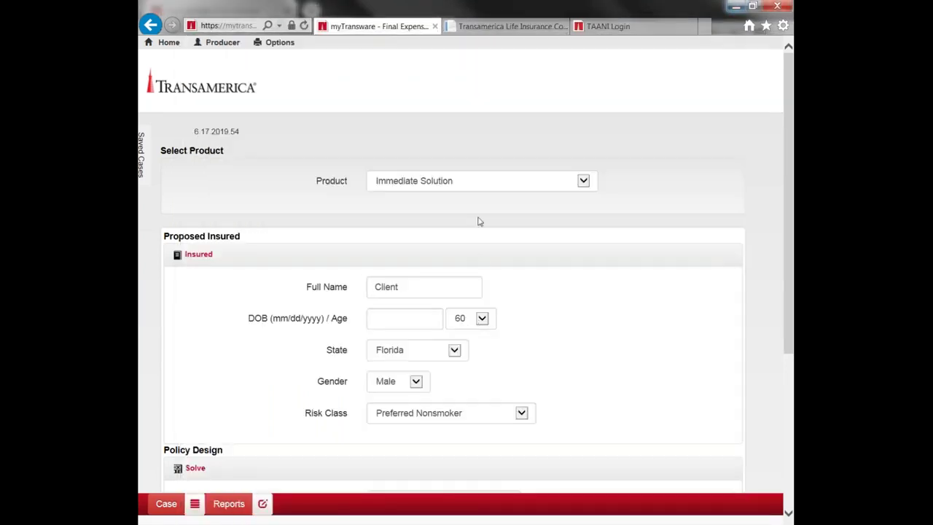
Switch the product to 10 Pay Solution, respond to the load-defaults question, and hide the saved cases panel
click(475, 183)
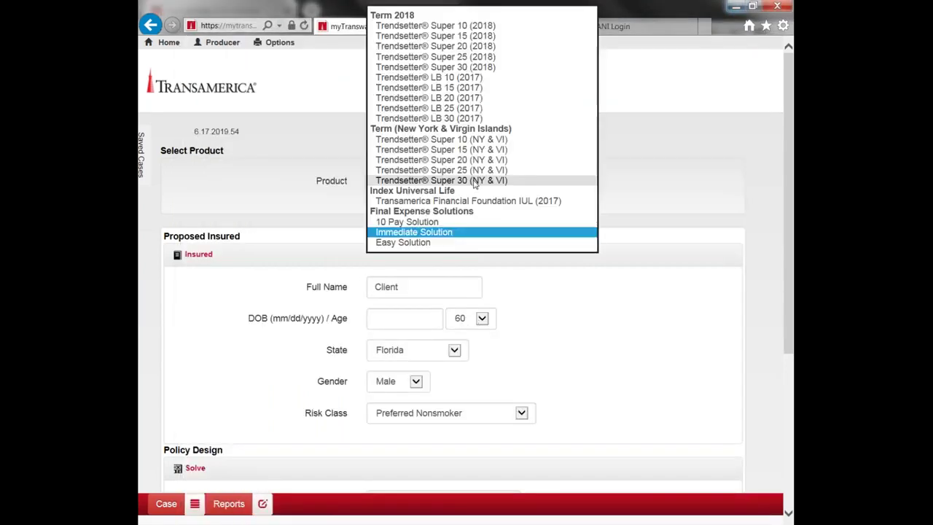
click(558, 222)
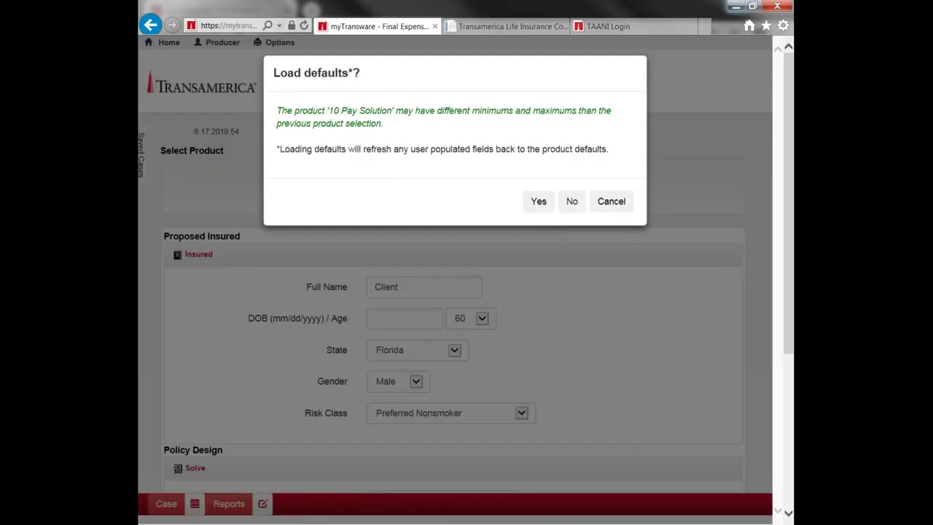
click(572, 202)
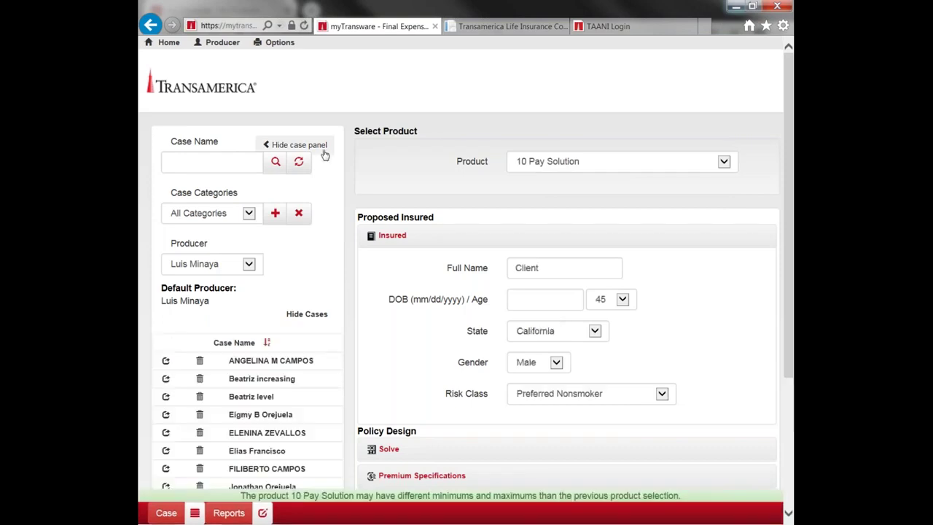
click(325, 152)
Generate the Summary report for the 10 Pay Solution quote, and close the report window
click(230, 514)
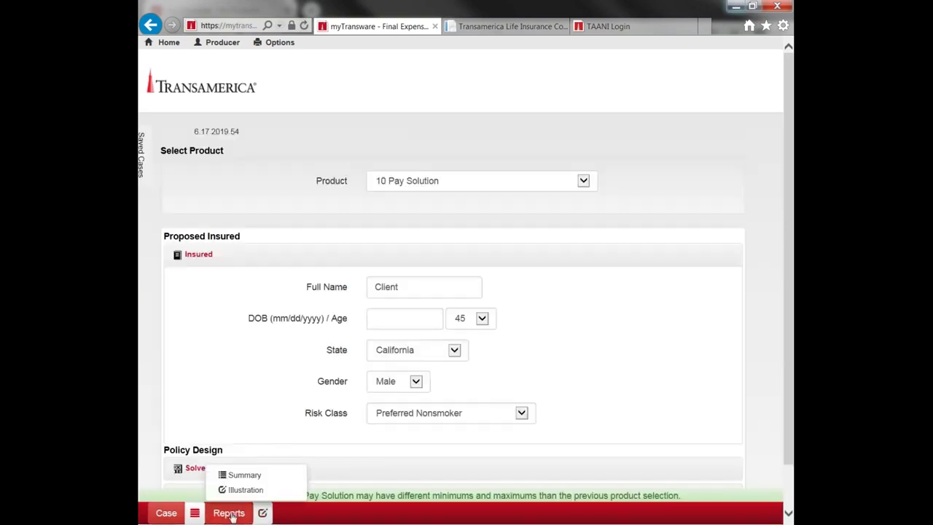
click(604, 315)
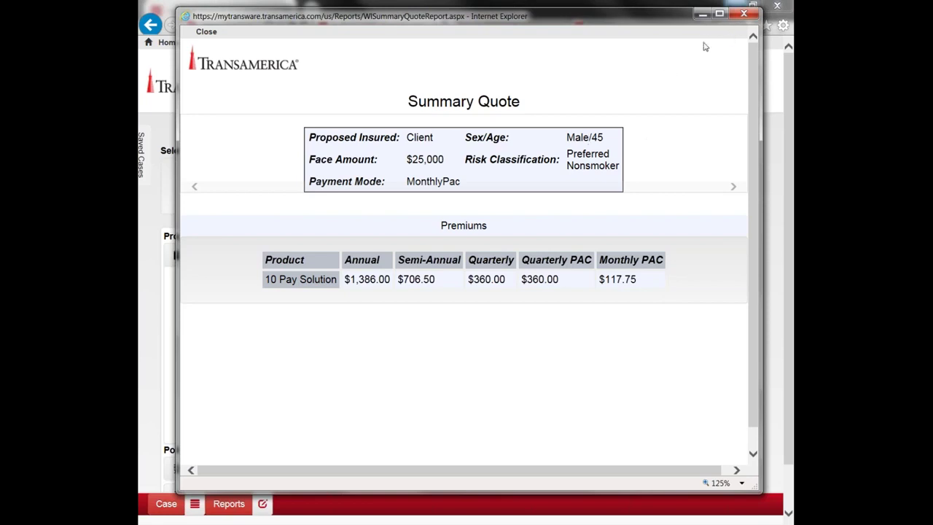
click(744, 14)
Set the proposed insured's age to 60 and gender to Female
click(482, 318)
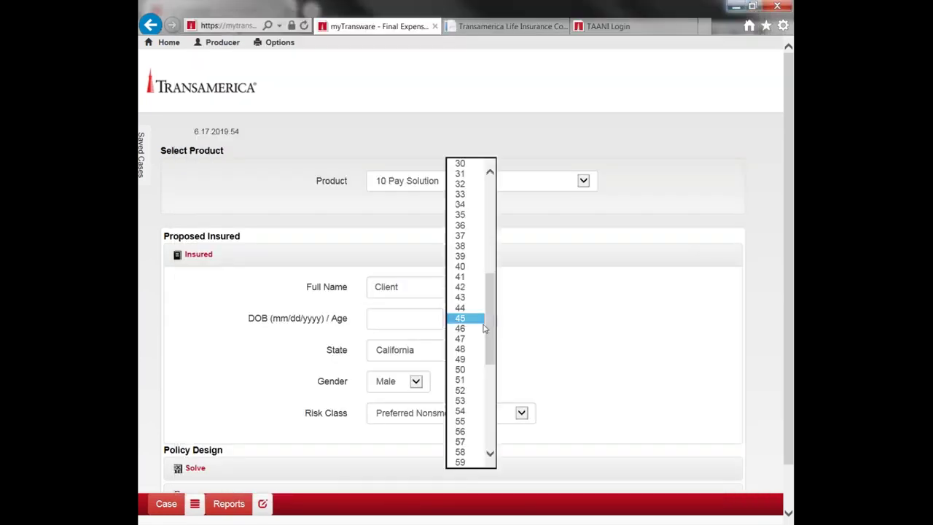
scroll(460, 406, down, 2)
click(459, 400)
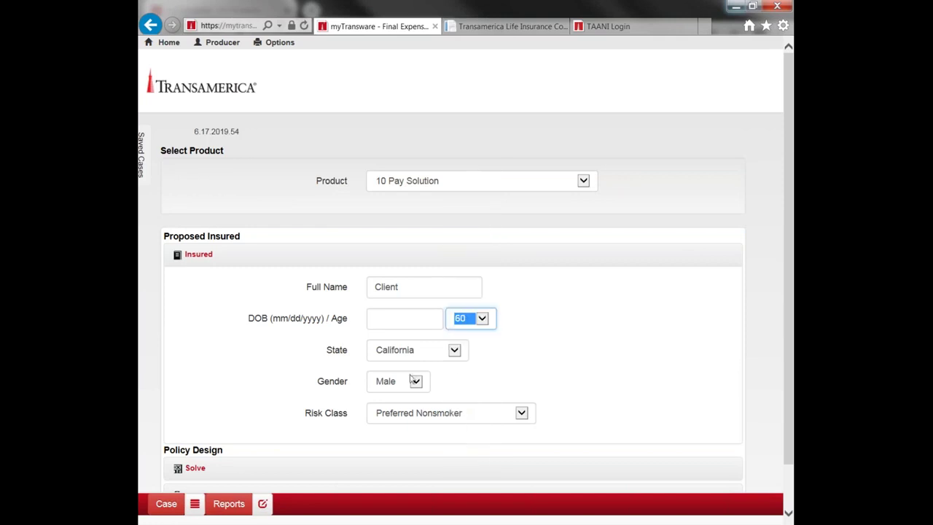
click(416, 381)
click(397, 395)
click(642, 382)
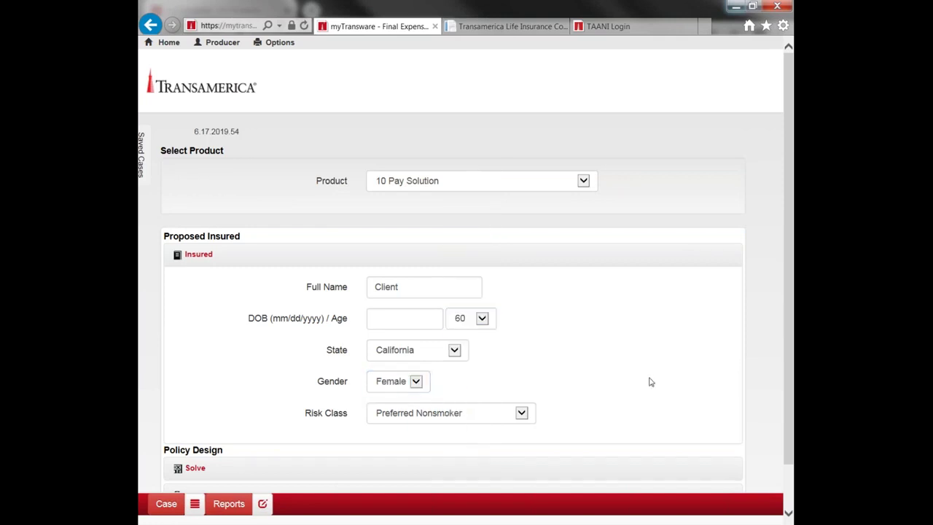
Expand the Solve section to check the face amount, view the Summary report for the 60-year-old female client, and close it
scroll(573, 364, down, 1)
click(195, 417)
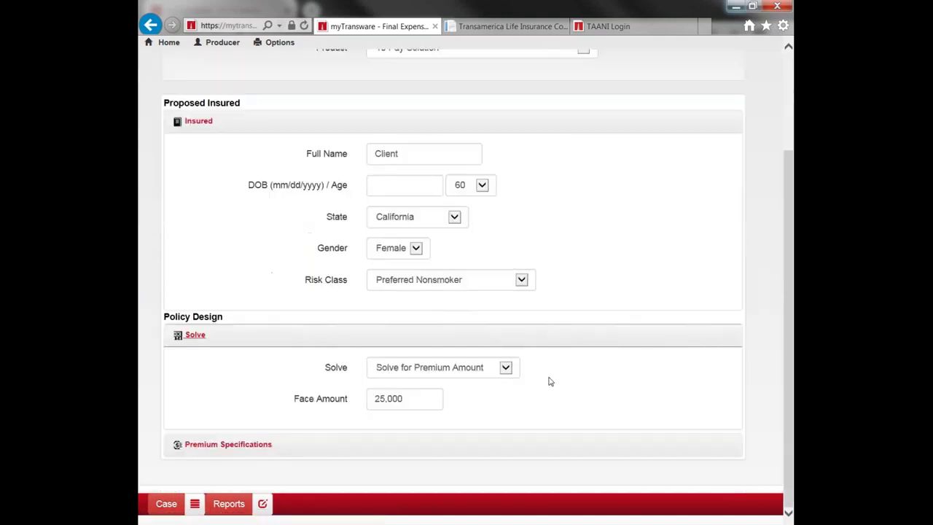
click(229, 503)
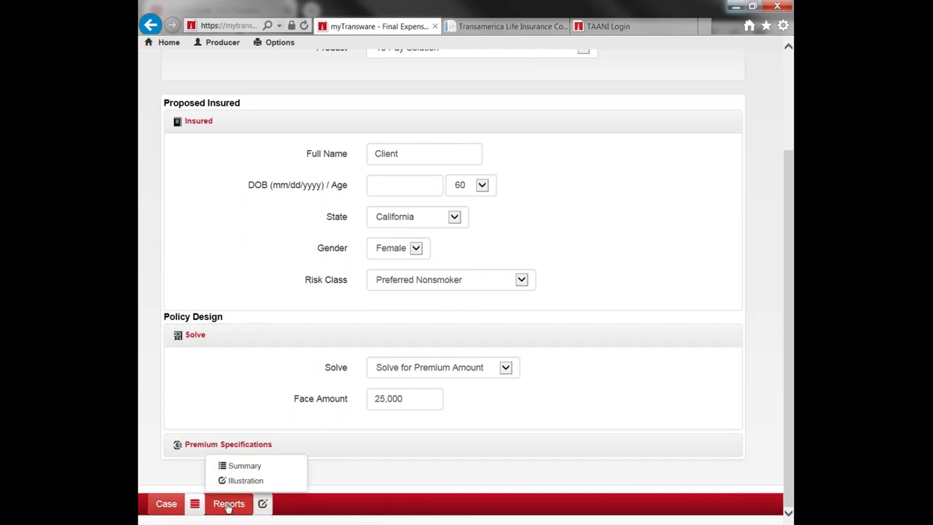
click(244, 465)
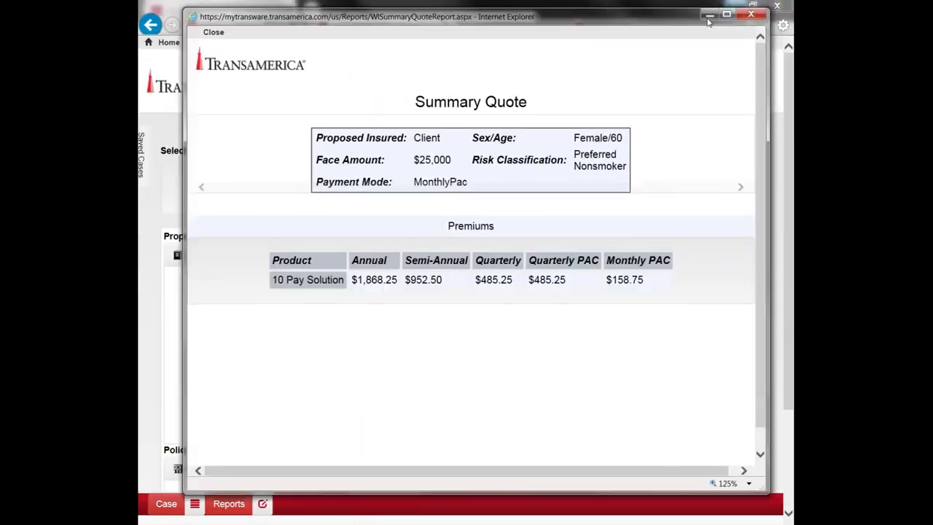
drag(707, 22, 686, 25)
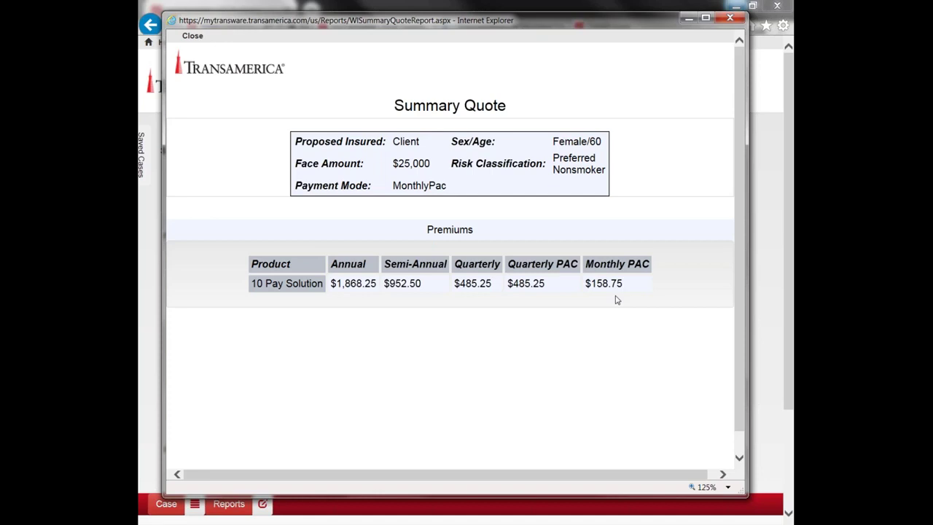
click(730, 19)
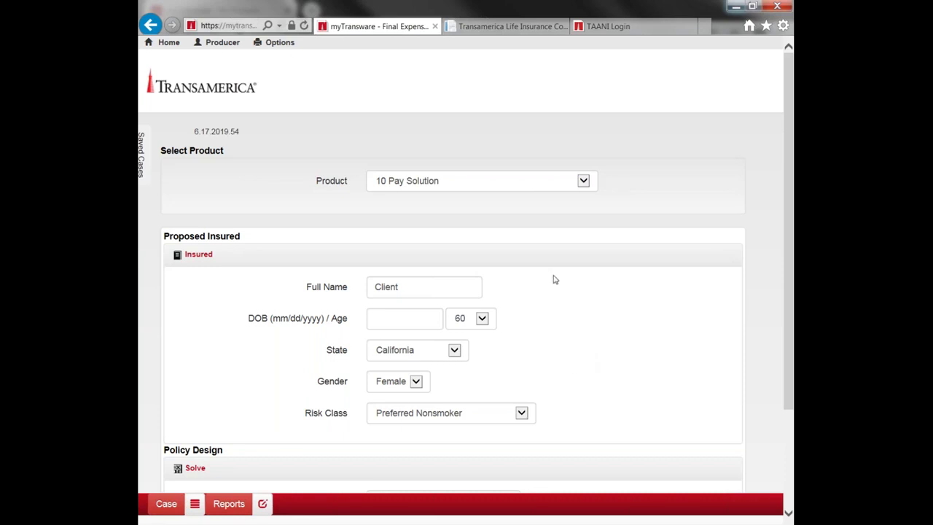
Switch the product to Trendsetter LB 30 (2017) and load the product defaults
click(584, 181)
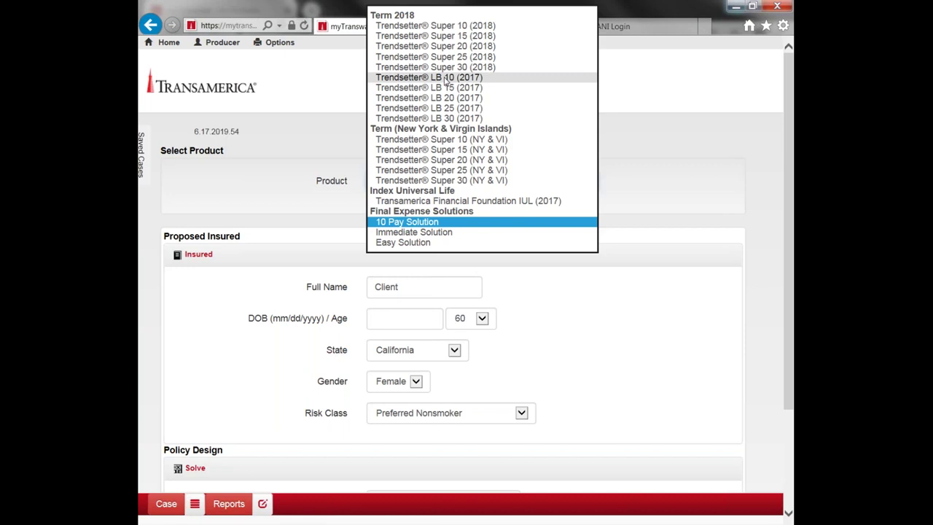
click(439, 119)
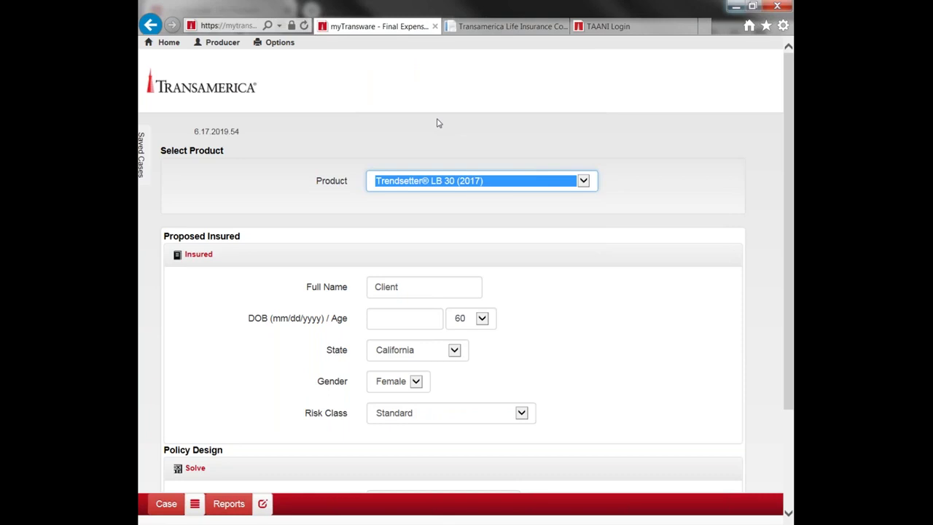
key(Return)
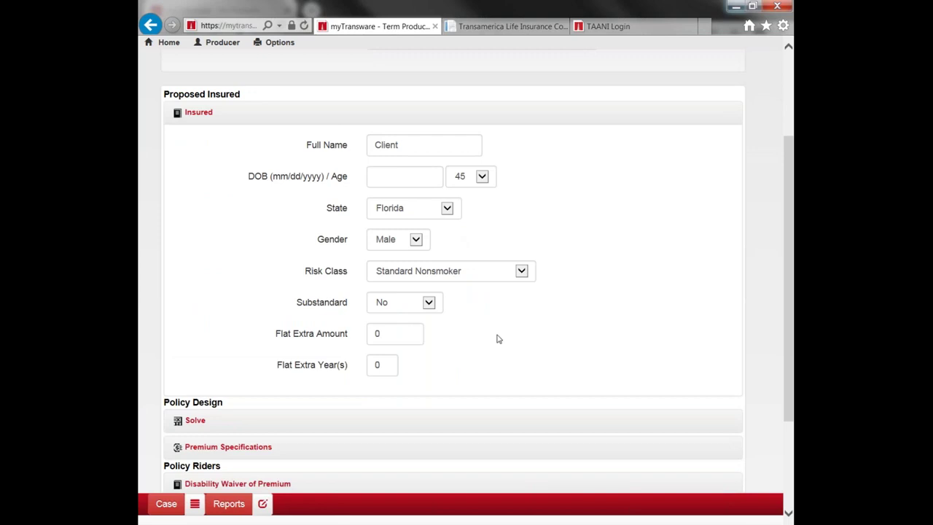
Expand the Solve section of the term policy design and set the face amount to 249,999
click(592, 420)
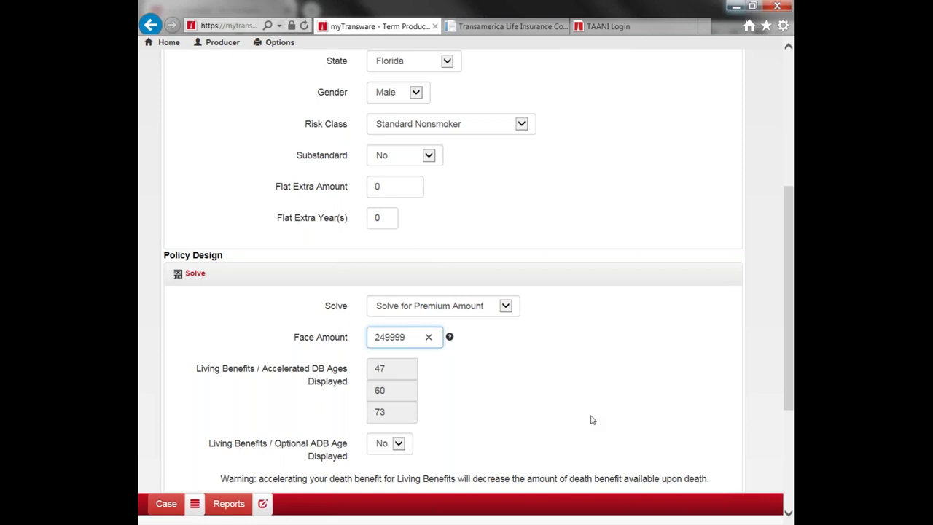
click(591, 419)
scroll(591, 420, down, 2)
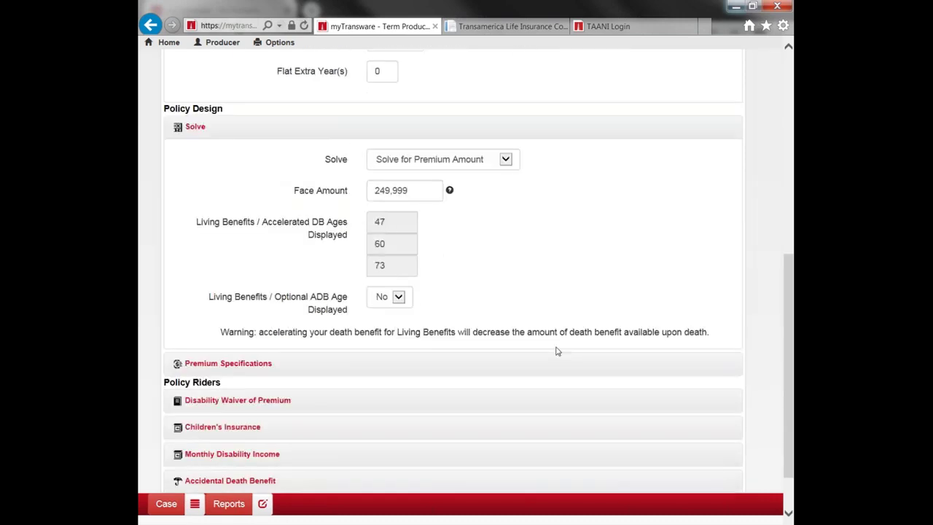
scroll(519, 314, down, 1)
Generate the Summary report in a maximized window to compare the Trendsetter LB term premiums, and close it
click(229, 503)
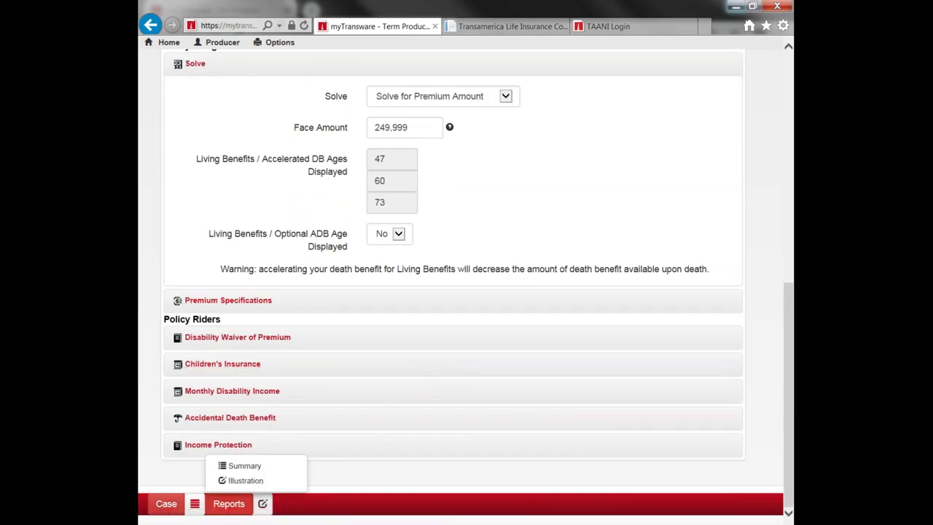
click(260, 470)
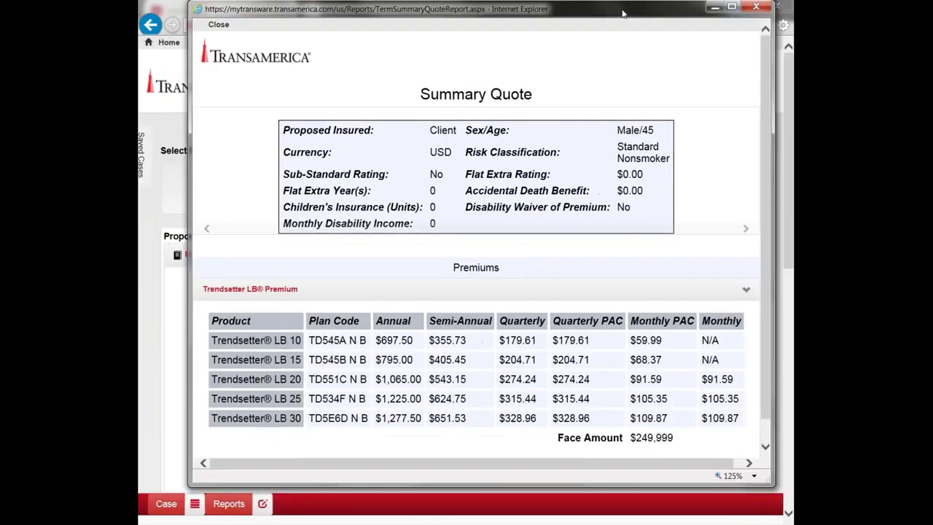
click(694, 11)
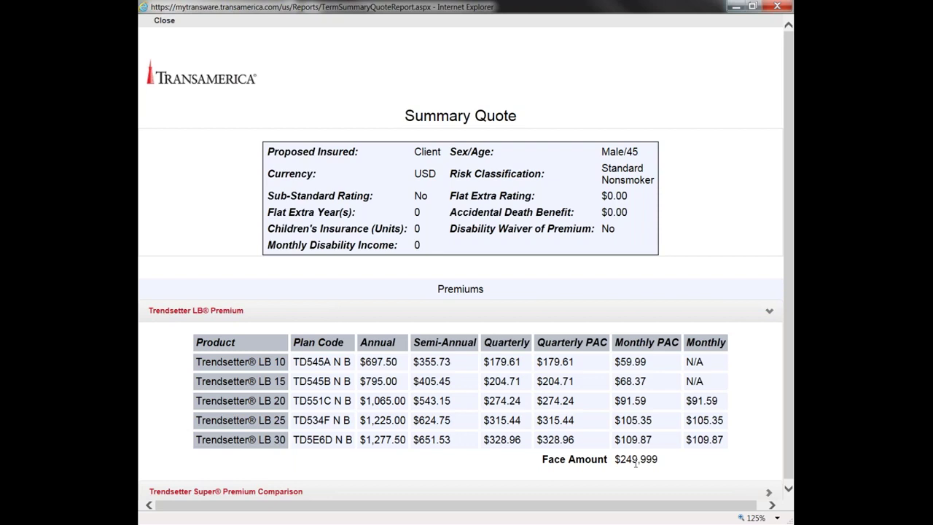
click(779, 8)
Generate the Illustration report for the Trendsetter LB 30 policy and maximize its window
click(229, 503)
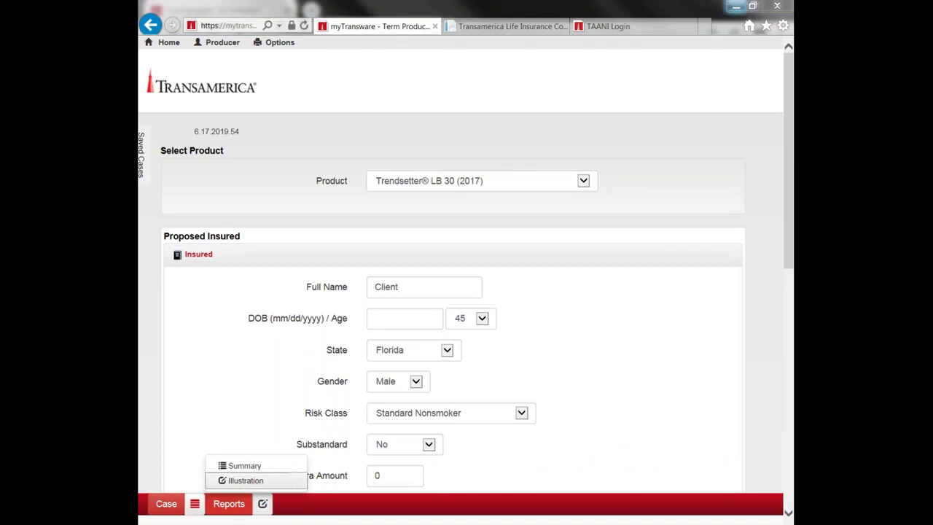
click(232, 465)
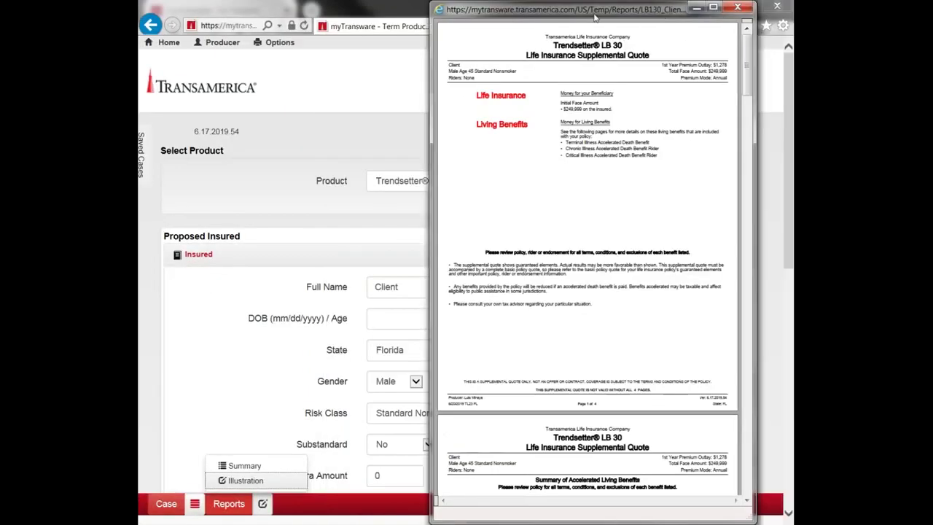
drag(681, 10, 520, 35)
click(598, 23)
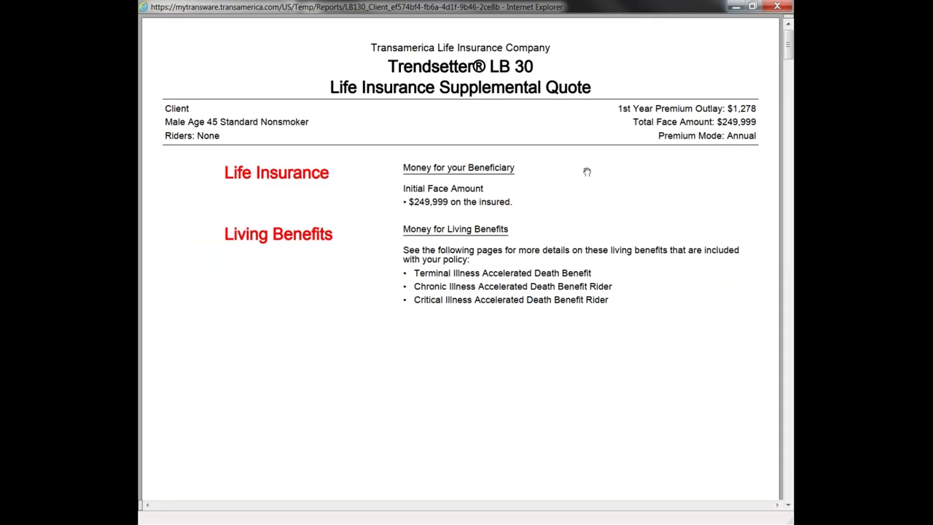
Examine the Terminal Illness and Chronic Illness accelerated death benefit pages of the supplemental quote, including their example payouts
scroll(587, 175, down, 3)
scroll(587, 175, down, 15)
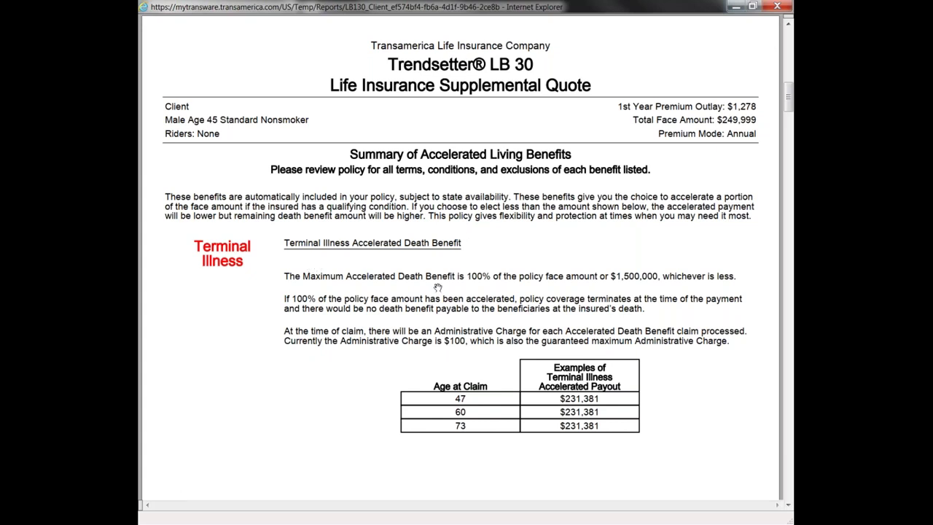
scroll(437, 288, down, 10)
scroll(428, 278, down, 3)
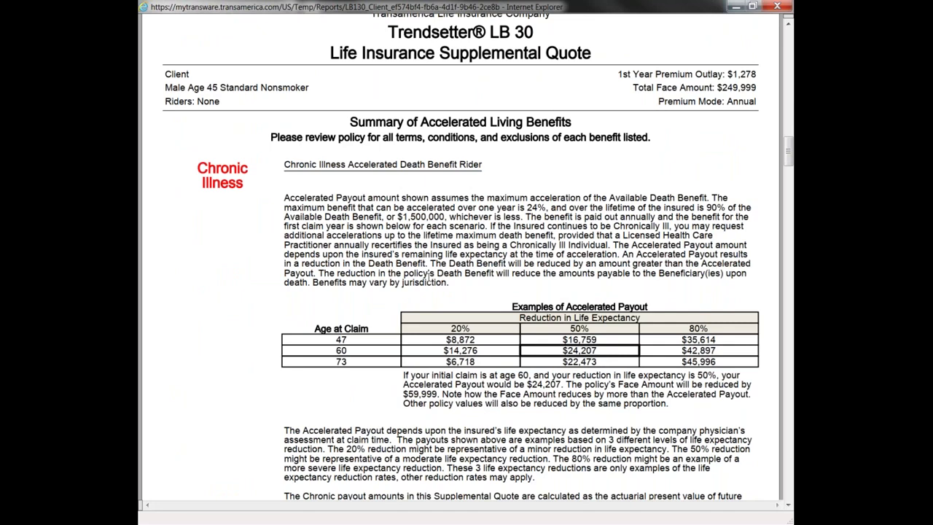
scroll(428, 277, down, 4)
scroll(428, 280, up, 3)
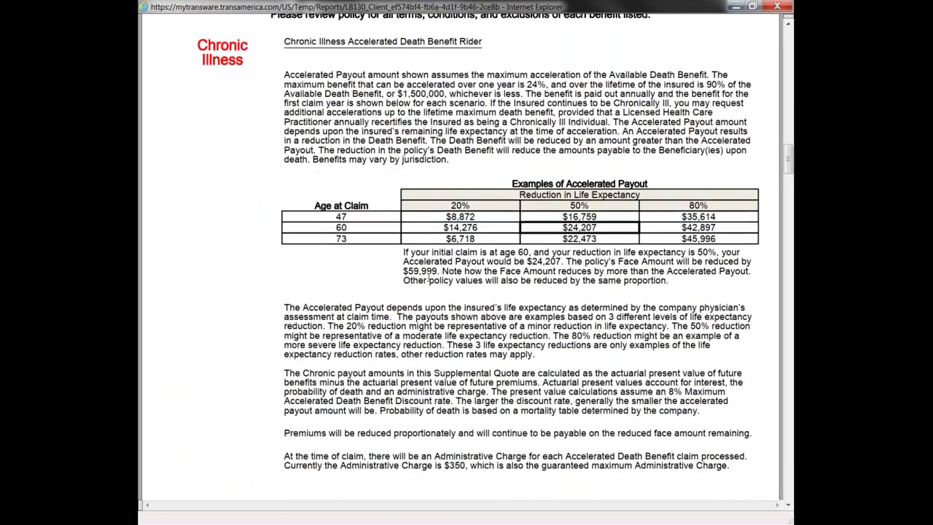